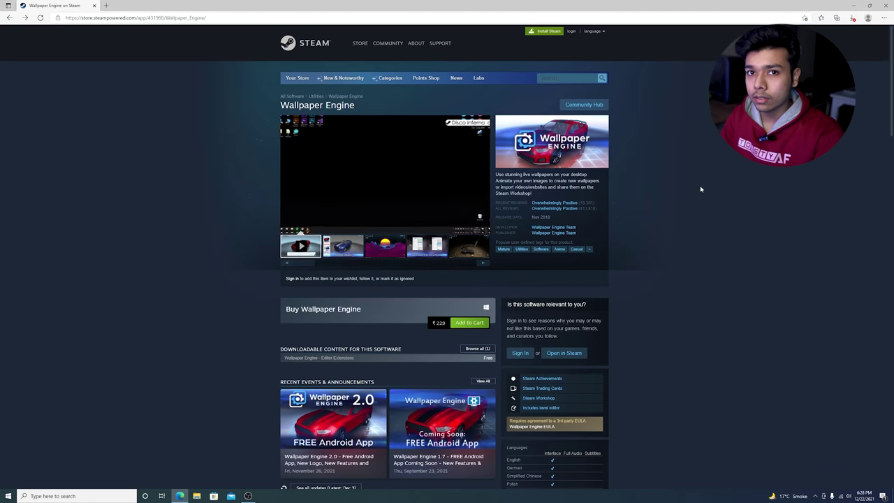
- Open Steam's installation page and download the Windows installer
{"action": "left_click", "coordinate": [539, 31]}
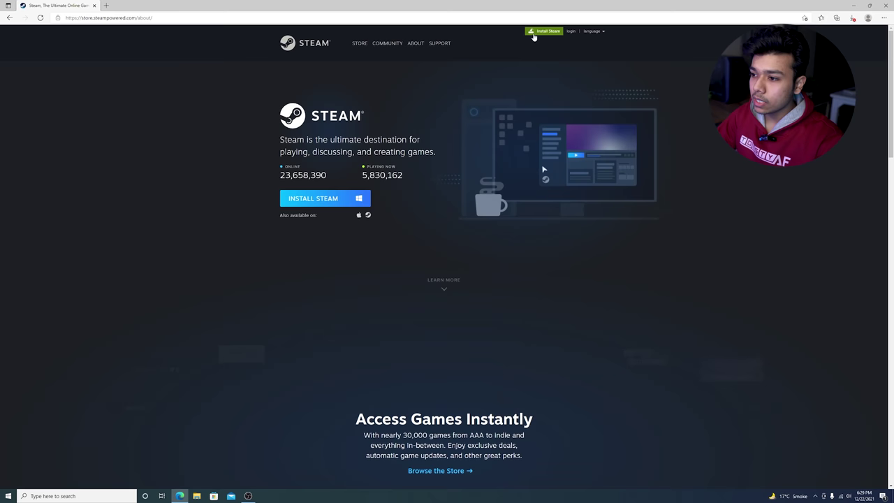
{"action": "left_click", "coordinate": [321, 201]}
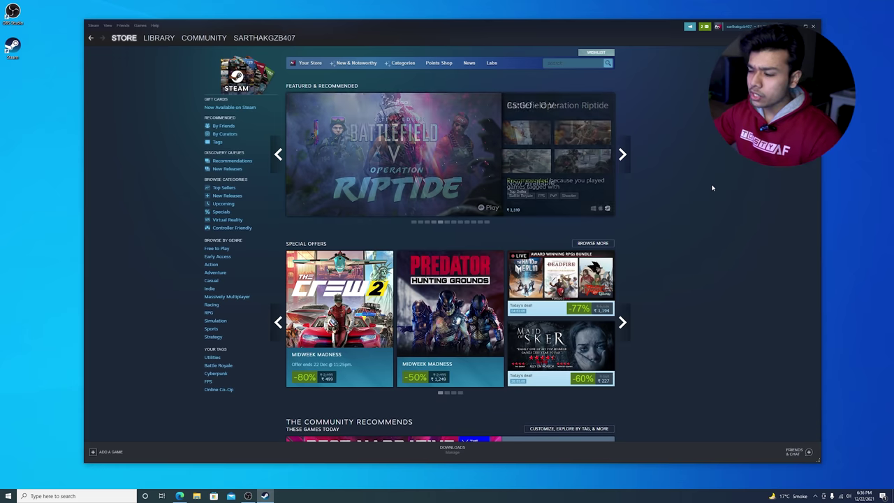
- Search the Steam store for "wallpaper" and open the Wallpaper Engine store page
{"action": "left_click", "coordinate": [557, 64]}
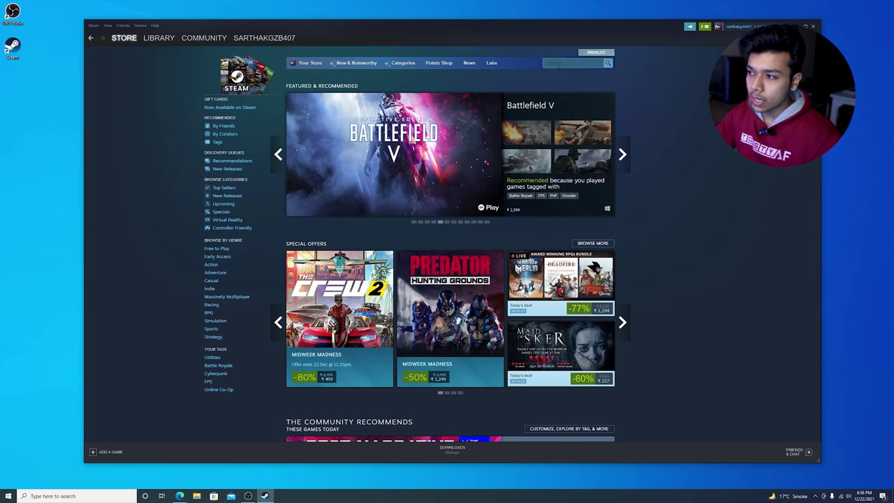
{"action": "left_click", "coordinate": [558, 63]}
{"action": "type", "text": "wallpaper"}
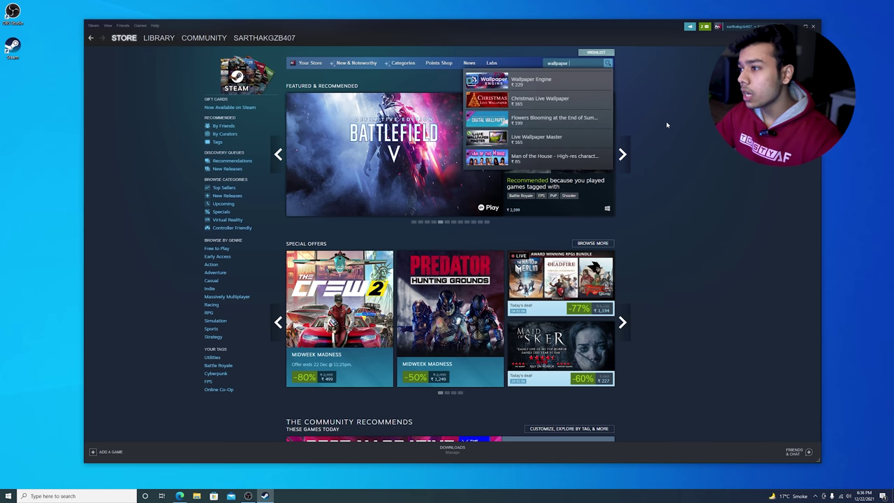
{"action": "key", "text": "Down"}
{"action": "key", "text": "Return"}
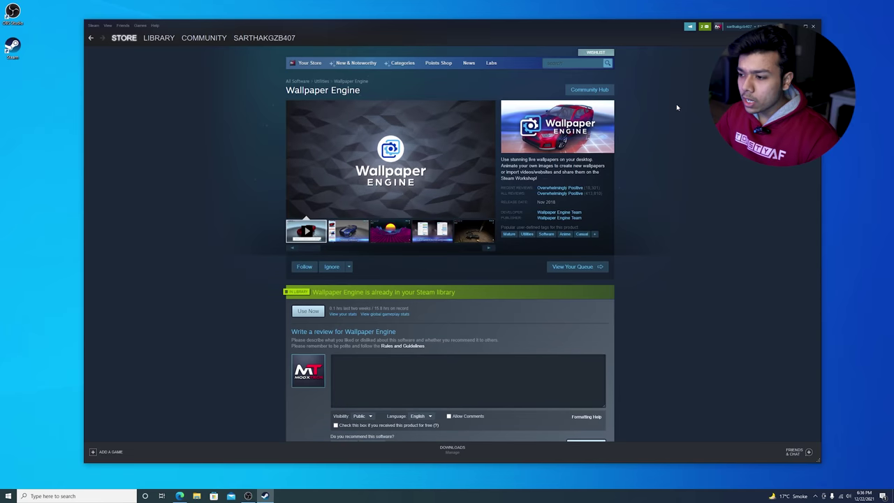
- Add Wallpaper Engine to the cart and continue to checkout as a purchase for yourself, accepting the duplicate item
{"action": "scroll", "coordinate": [677, 107], "scroll_direction": "down", "scroll_amount": 4}
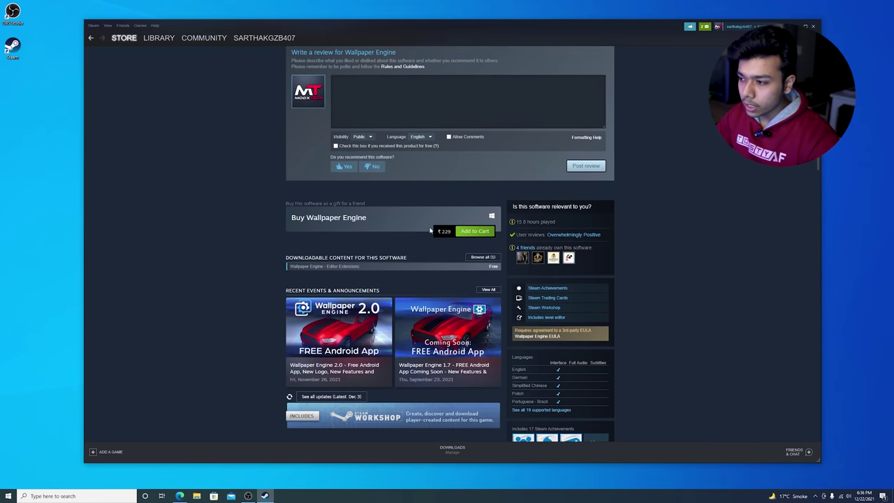
{"action": "left_click", "coordinate": [470, 234]}
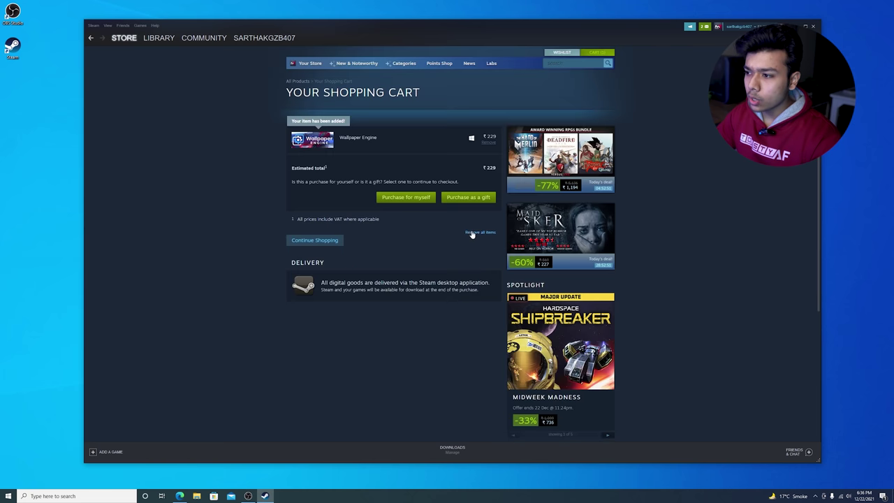
{"action": "left_click", "coordinate": [419, 199]}
{"action": "left_click_drag", "start_coordinate": [363, 203], "coordinate": [476, 213]}
{"action": "key", "text": "Escape"}
{"action": "left_click", "coordinate": [406, 197]}
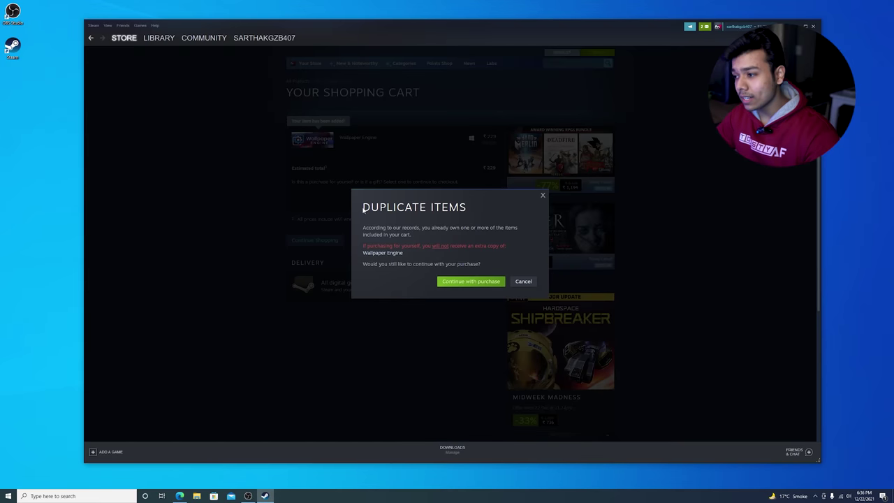
{"action": "left_click", "coordinate": [474, 282]}
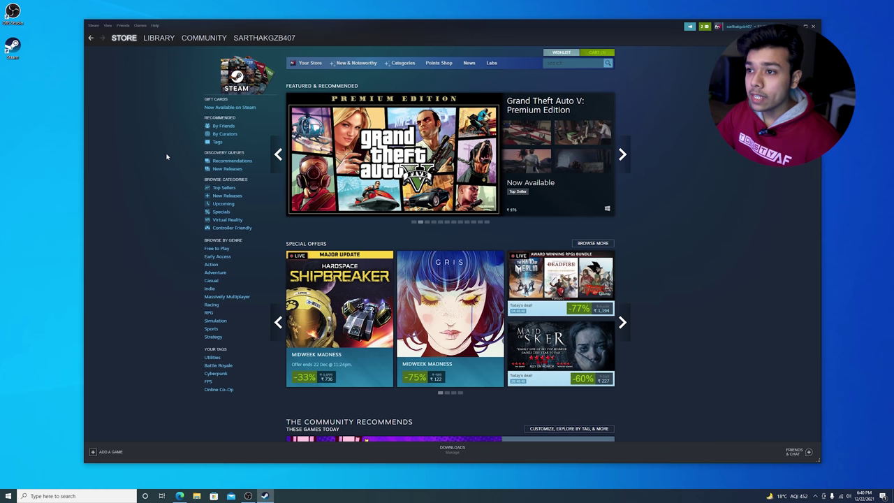
- Open Wallpaper Engine in the Steam library and launch it
{"action": "mouse_move", "coordinate": [163, 43]}
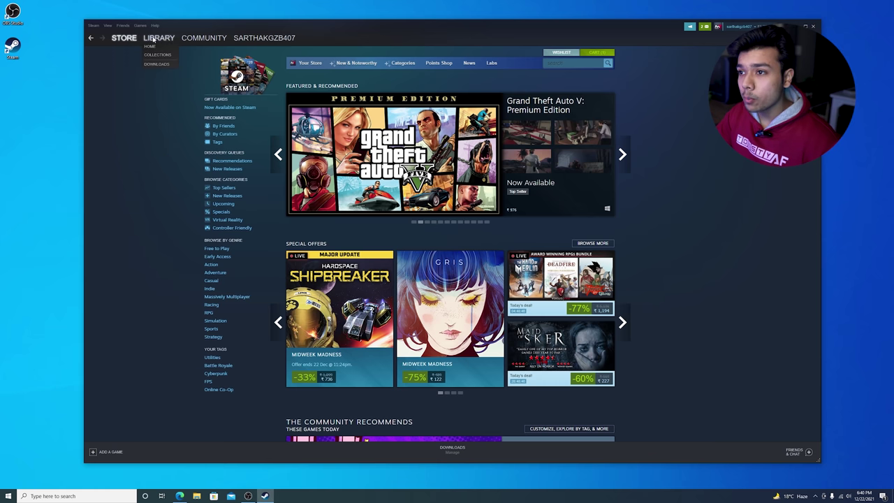
{"action": "left_click", "coordinate": [153, 41]}
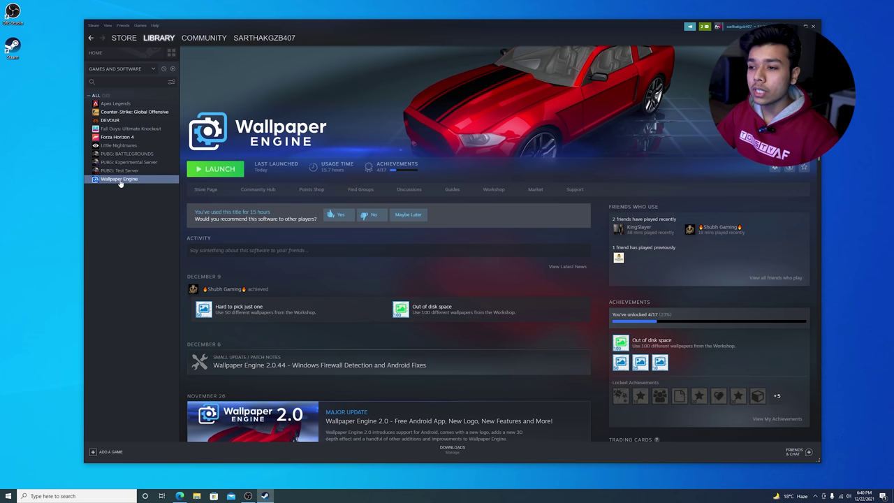
{"action": "left_click", "coordinate": [216, 170]}
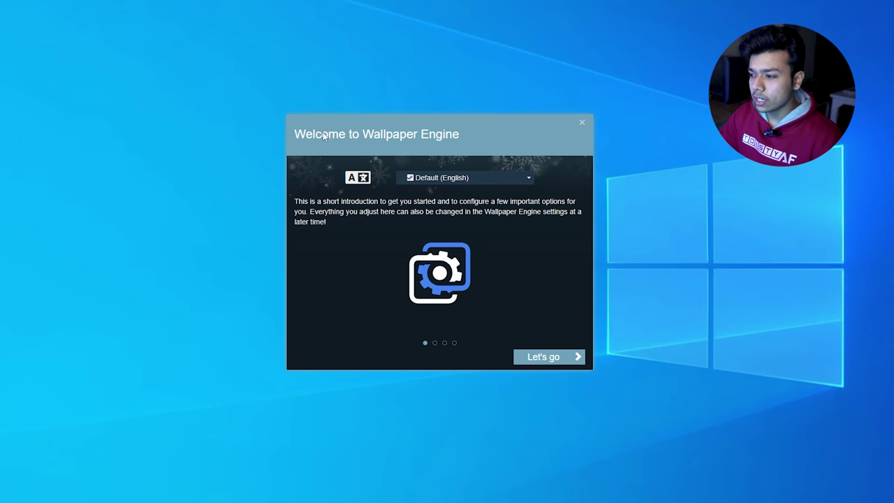
- Start the welcome setup and compare the wallpaper quality presets, settling on High
{"action": "left_click", "coordinate": [550, 358]}
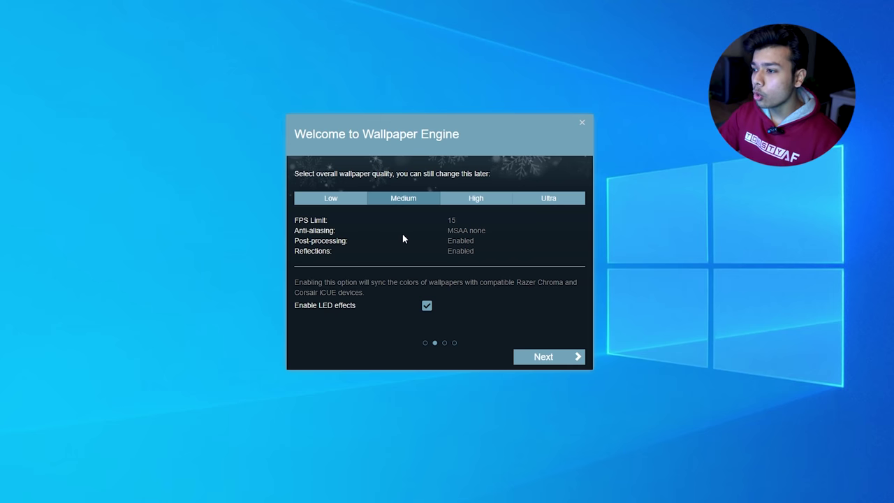
{"action": "left_click", "coordinate": [330, 199]}
{"action": "left_click", "coordinate": [482, 199]}
{"action": "left_click", "coordinate": [555, 201]}
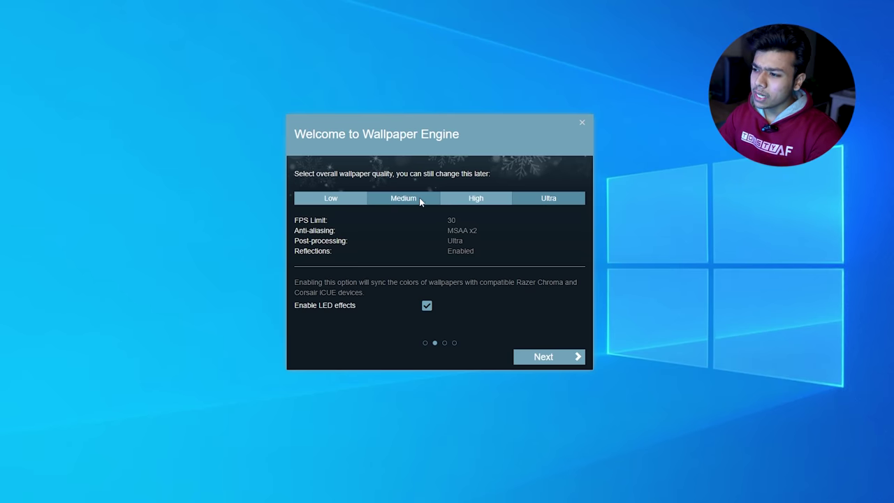
{"action": "left_click", "coordinate": [471, 201]}
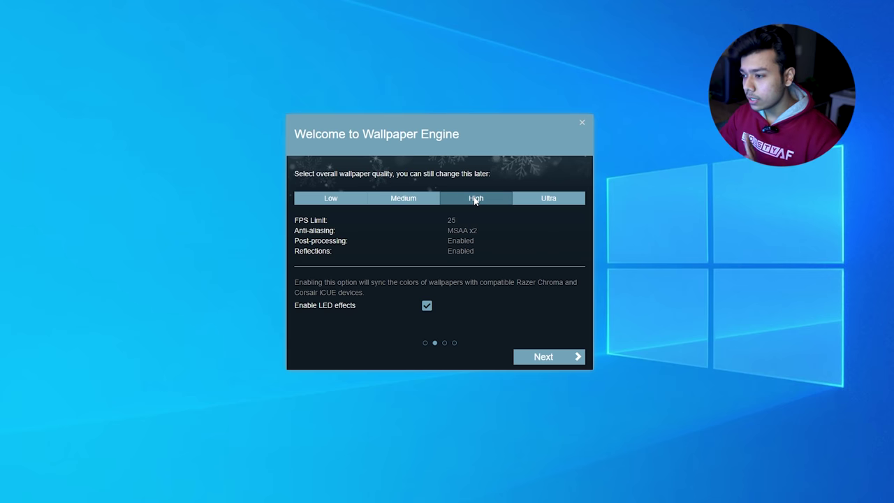
{"action": "left_click", "coordinate": [553, 366]}
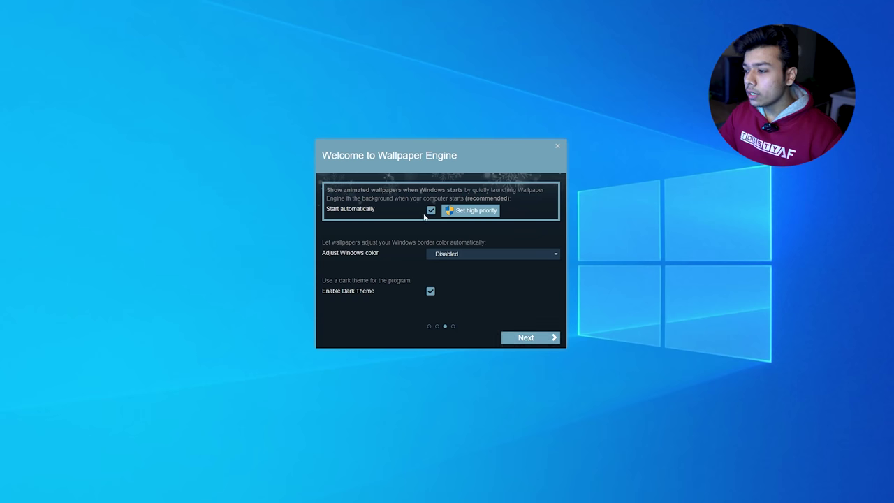
- Finish the welcome setup with its default startup options and open wallpaper selection for monitor 1
{"action": "left_click", "coordinate": [534, 339]}
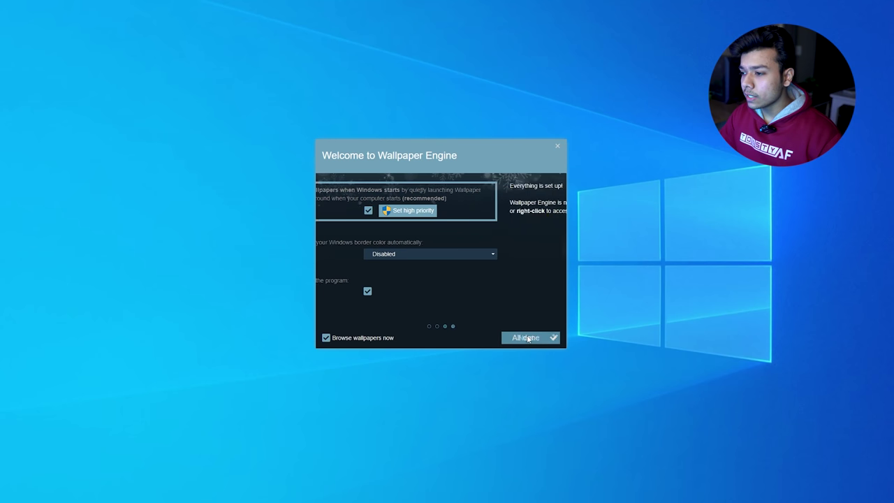
{"action": "left_click", "coordinate": [527, 340]}
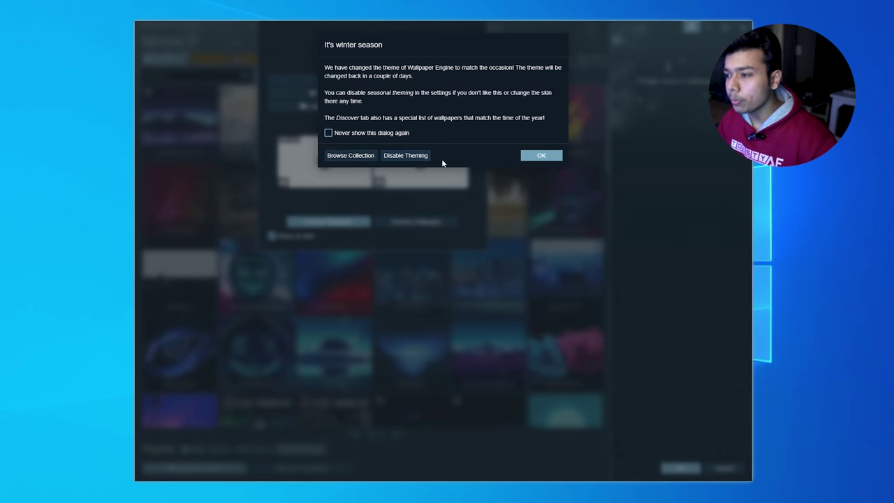
{"action": "left_click", "coordinate": [534, 155]}
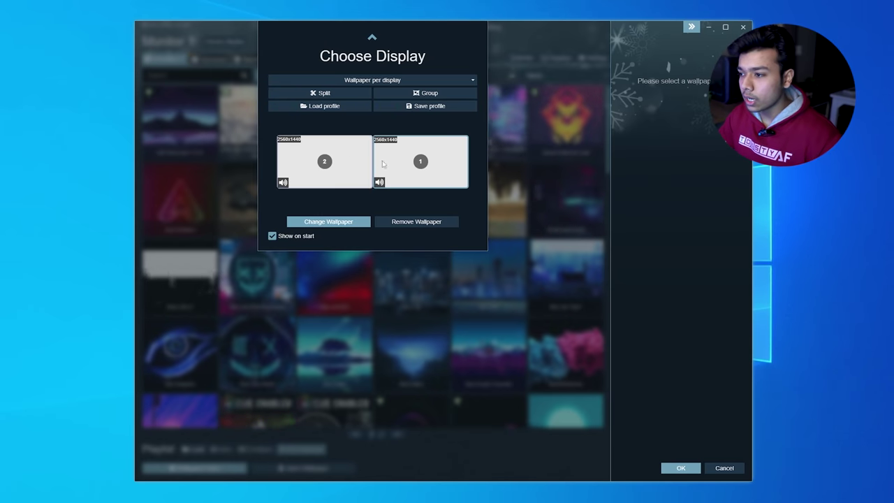
{"action": "left_click", "coordinate": [329, 222]}
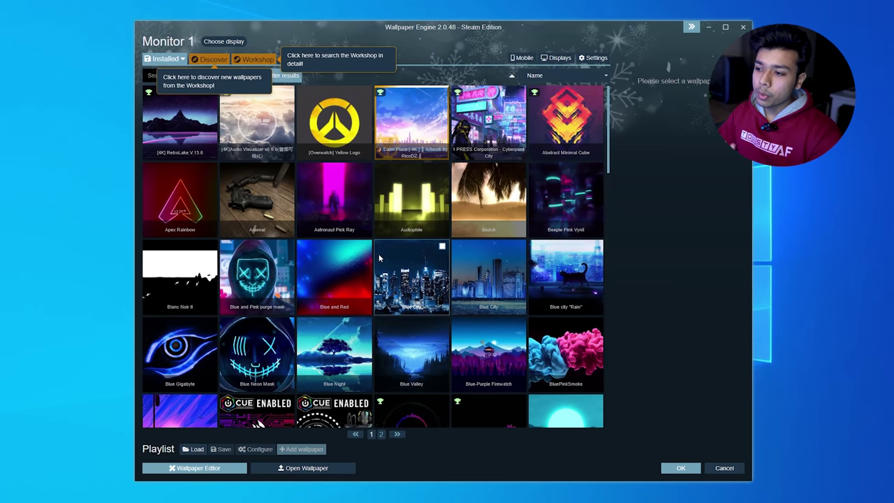
- Look through the installed wallpapers, then open the Workshop and set its filter to hide anime wallpapers
{"action": "scroll", "coordinate": [383, 260], "scroll_direction": "down", "scroll_amount": 10}
{"action": "scroll", "coordinate": [383, 258], "scroll_direction": "up", "scroll_amount": 10}
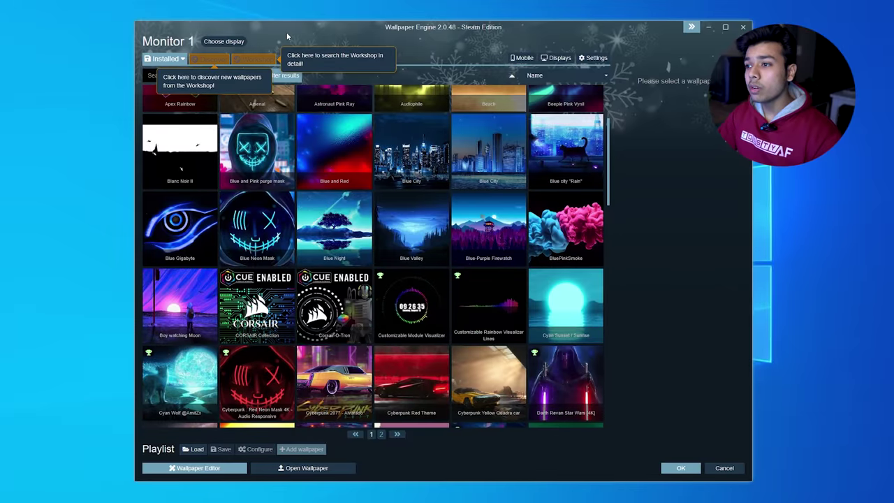
{"action": "left_click", "coordinate": [242, 59]}
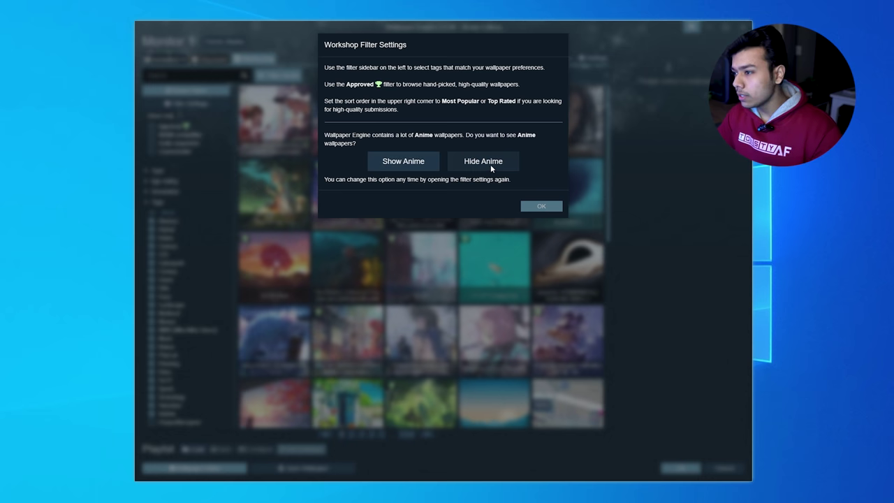
{"action": "left_click", "coordinate": [490, 162]}
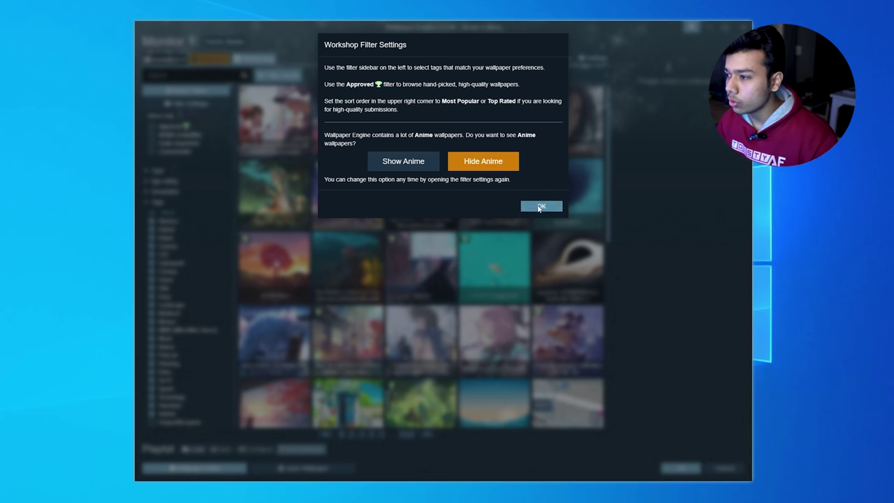
{"action": "left_click", "coordinate": [537, 204]}
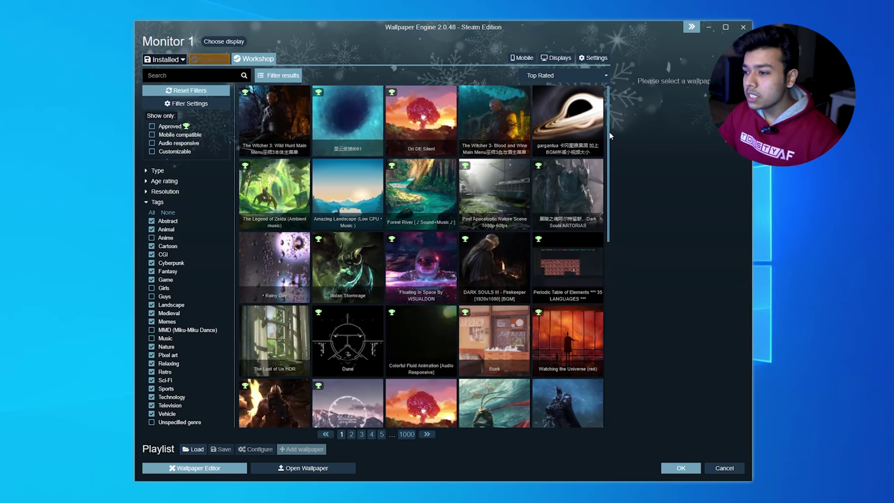
- Search the Workshop for "cyberpunk" and look through the wallpapers found
{"action": "scroll", "coordinate": [606, 167], "scroll_direction": "down", "scroll_amount": 5}
{"action": "scroll", "coordinate": [606, 167], "scroll_direction": "up", "scroll_amount": 5}
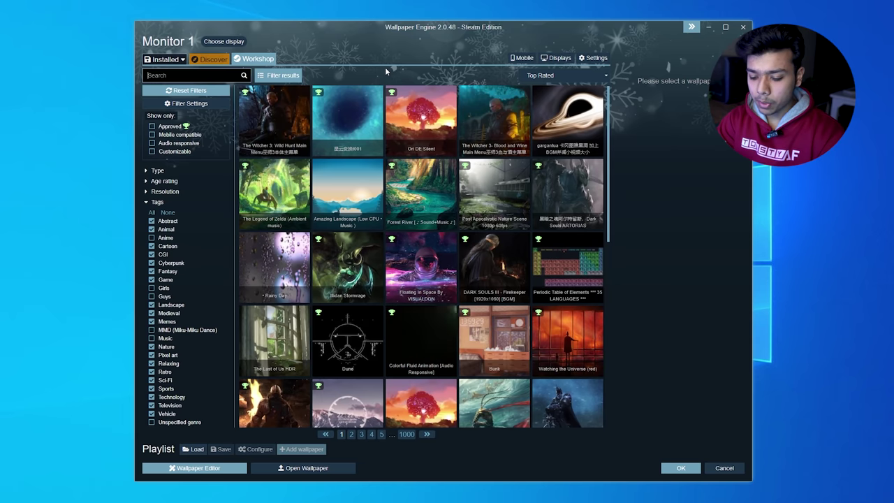
{"action": "type", "text": "cybe"}
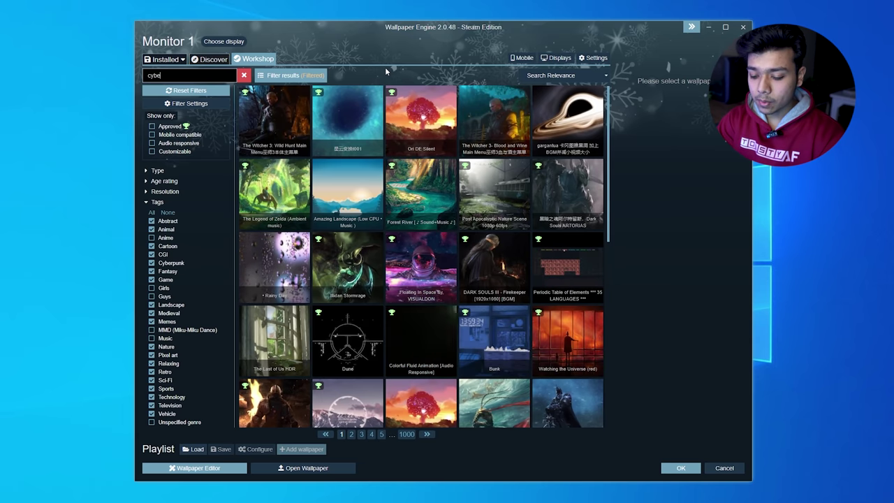
{"action": "type", "text": "rpunk"}
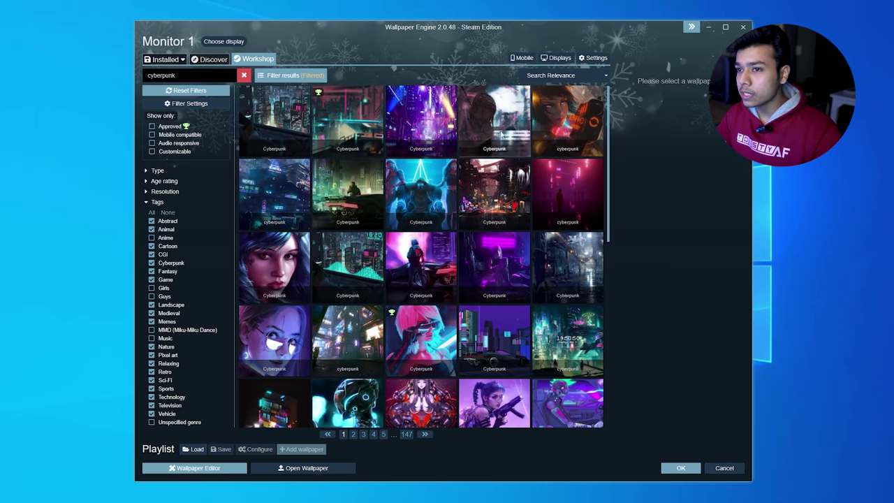
{"action": "scroll", "coordinate": [456, 151], "scroll_direction": "down", "scroll_amount": 3}
{"action": "scroll", "coordinate": [452, 156], "scroll_direction": "down", "scroll_amount": 2}
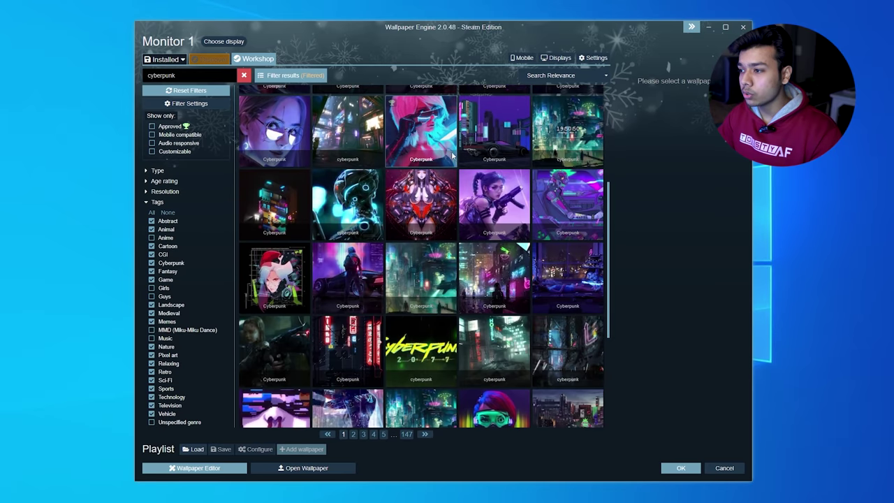
{"action": "scroll", "coordinate": [451, 155], "scroll_direction": "down", "scroll_amount": 2}
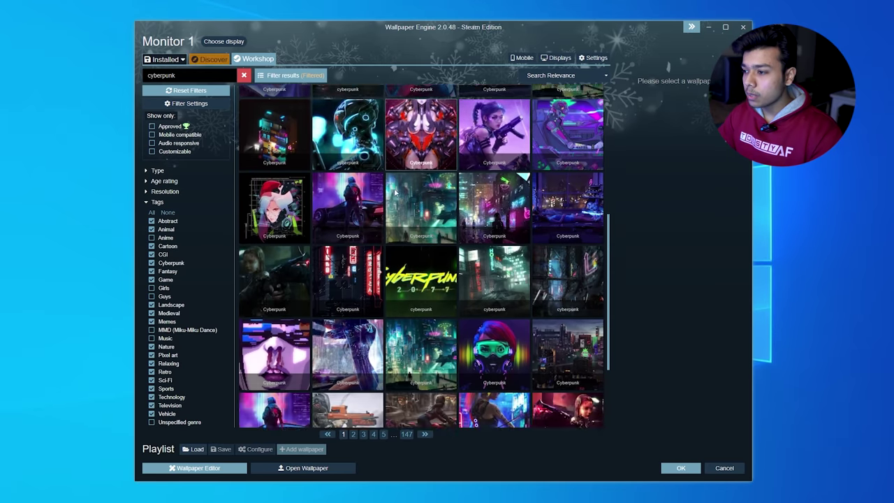
{"action": "scroll", "coordinate": [396, 193], "scroll_direction": "down", "scroll_amount": 3}
{"action": "scroll", "coordinate": [489, 244], "scroll_direction": "down", "scroll_amount": 1}
{"action": "scroll", "coordinate": [549, 286], "scroll_direction": "up", "scroll_amount": 5}
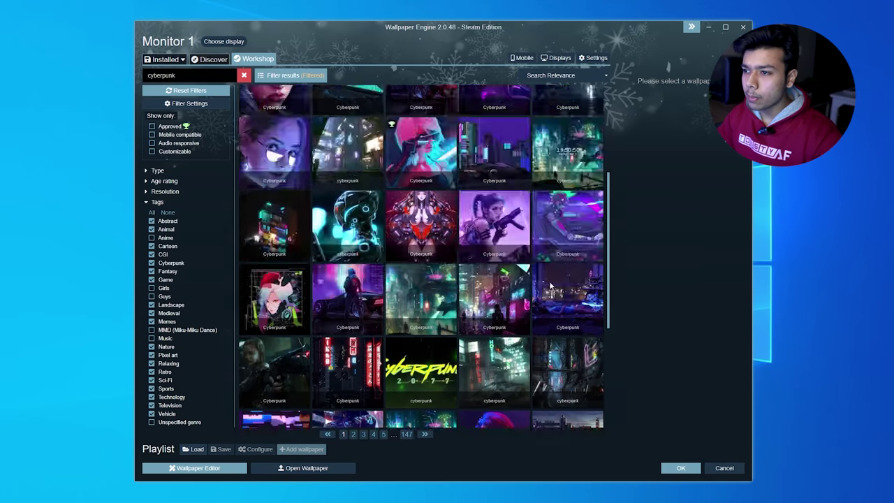
{"action": "scroll", "coordinate": [549, 286], "scroll_direction": "up", "scroll_amount": 5}
- Replace the Workshop search with "valorant"
{"action": "double_click", "coordinate": [168, 75]}
{"action": "type", "text": "v"}
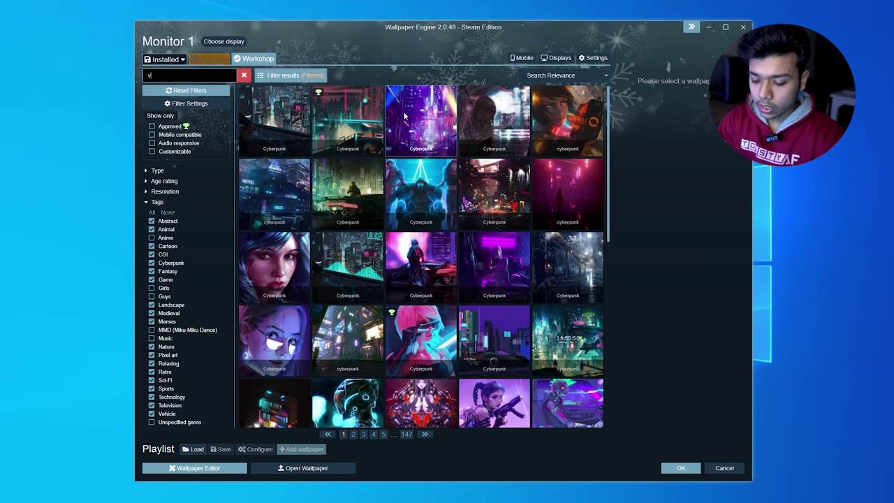
{"action": "type", "text": "alorant"}
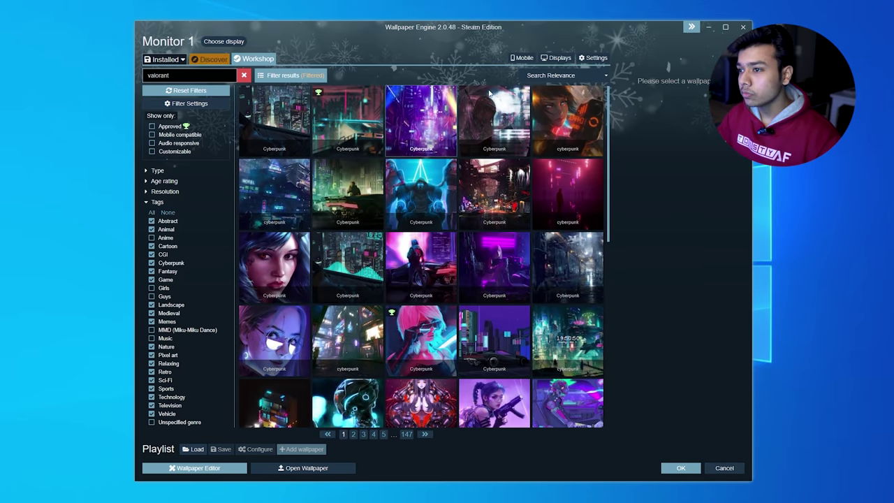
{"action": "key", "text": "Return"}
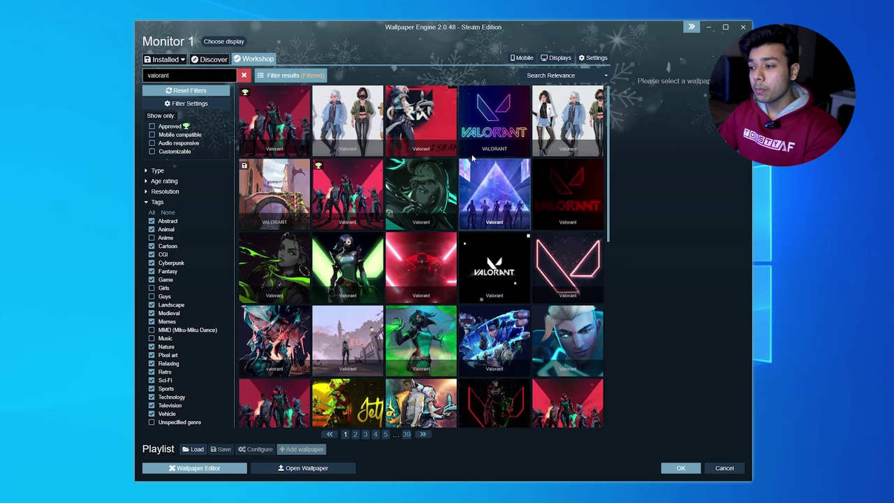
- Browse the Valorant wallpapers and preview the details of three of them
{"action": "scroll", "coordinate": [473, 161], "scroll_direction": "down", "scroll_amount": 10}
{"action": "scroll", "coordinate": [472, 159], "scroll_direction": "down", "scroll_amount": 1}
{"action": "left_click", "coordinate": [421, 230]}
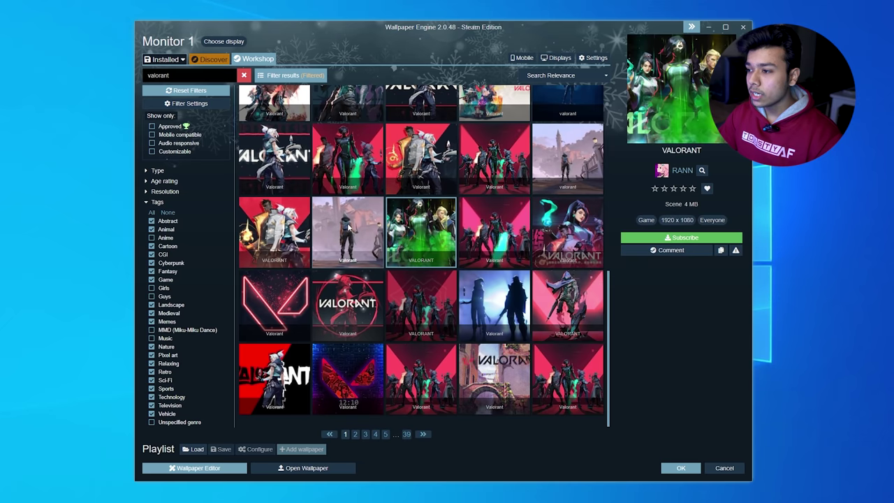
{"action": "left_click", "coordinate": [419, 157]}
{"action": "left_click", "coordinate": [339, 148]}
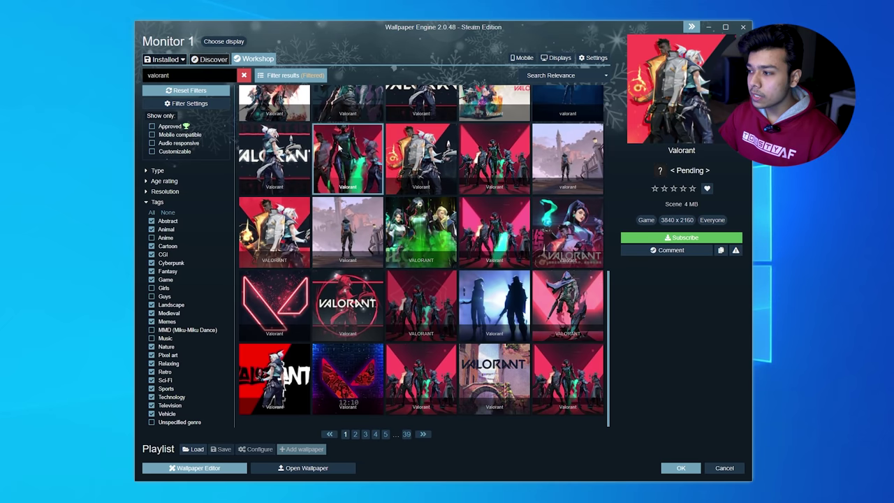
- Subscribe to the selected 3840 x 2160 Valorant wallpaper and apply it to the desktop from the installed wallpapers
{"action": "left_click", "coordinate": [674, 238]}
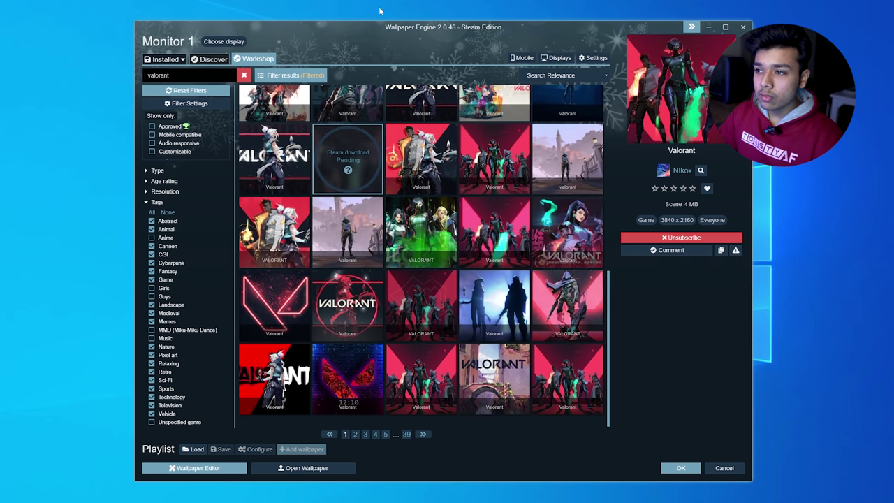
{"action": "mouse_move", "coordinate": [167, 63]}
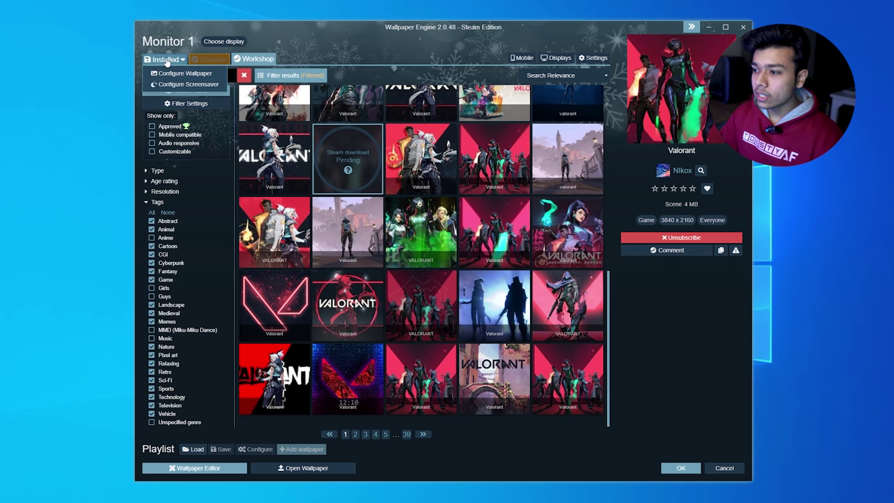
{"action": "left_click", "coordinate": [162, 59]}
{"action": "scroll", "coordinate": [412, 173], "scroll_direction": "down", "scroll_amount": 5}
{"action": "scroll", "coordinate": [411, 172], "scroll_direction": "down", "scroll_amount": 15}
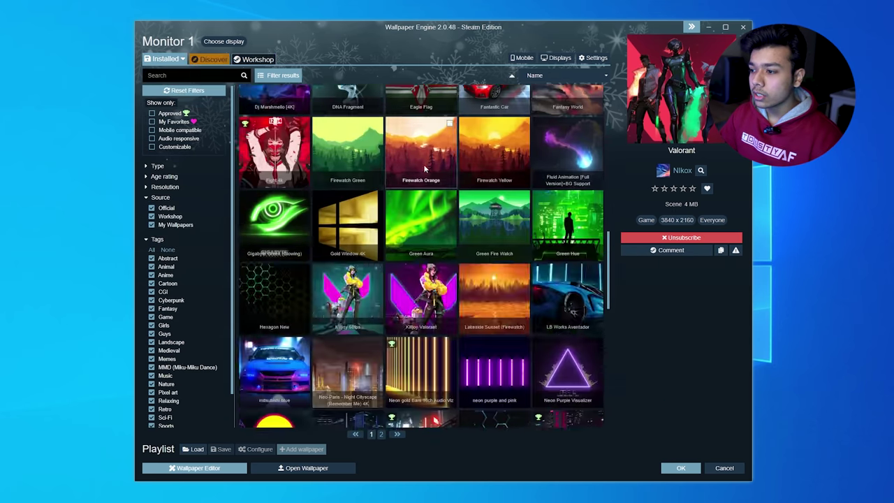
{"action": "scroll", "coordinate": [479, 249], "scroll_direction": "up", "scroll_amount": 5}
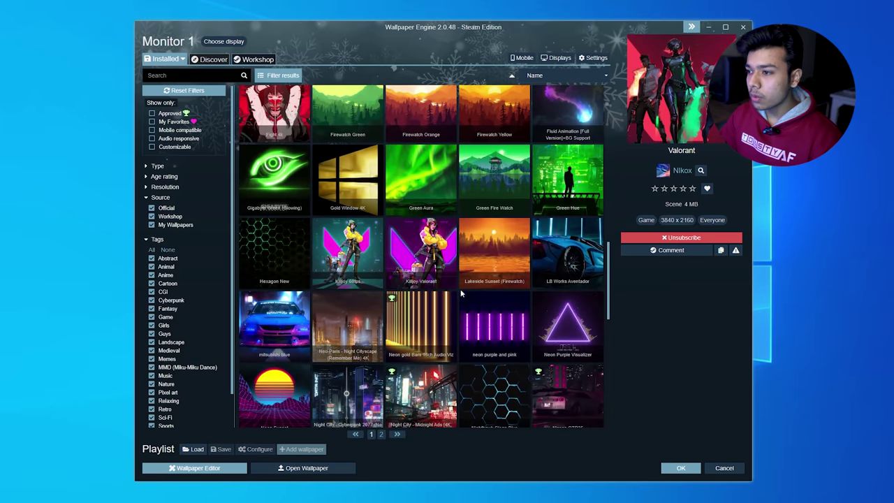
{"action": "scroll", "coordinate": [423, 167], "scroll_direction": "down", "scroll_amount": 5}
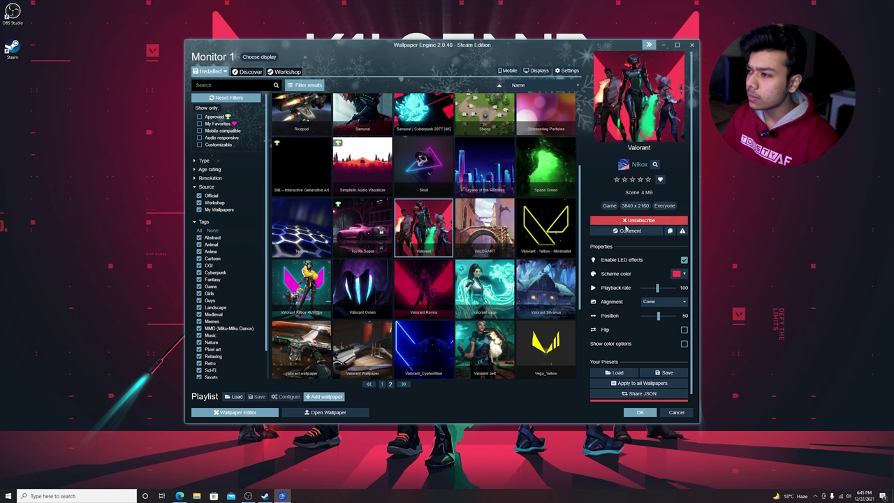
- Move the wallpaper window out of view to see the Valorant wallpaper on the desktop, and bring the window back
{"action": "left_click_drag", "start_coordinate": [486, 48], "coordinate": [0, 80]}
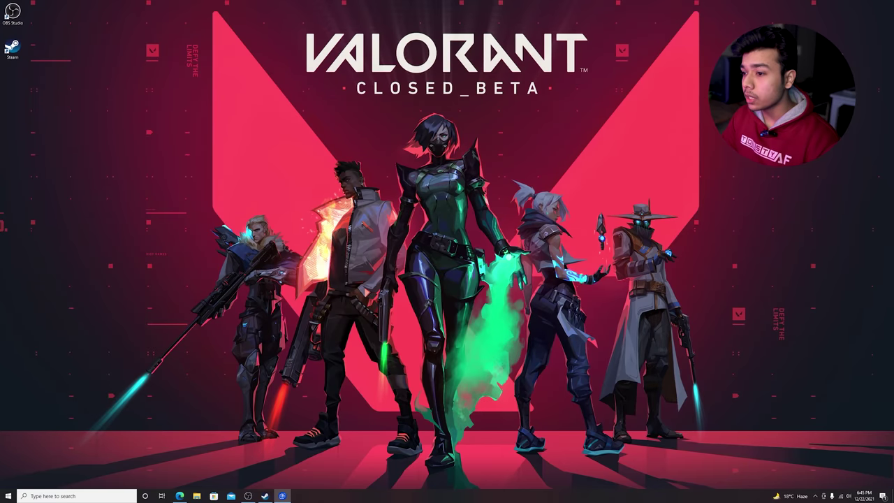
{"action": "left_click_drag", "start_coordinate": [0, 49], "coordinate": [492, 50]}
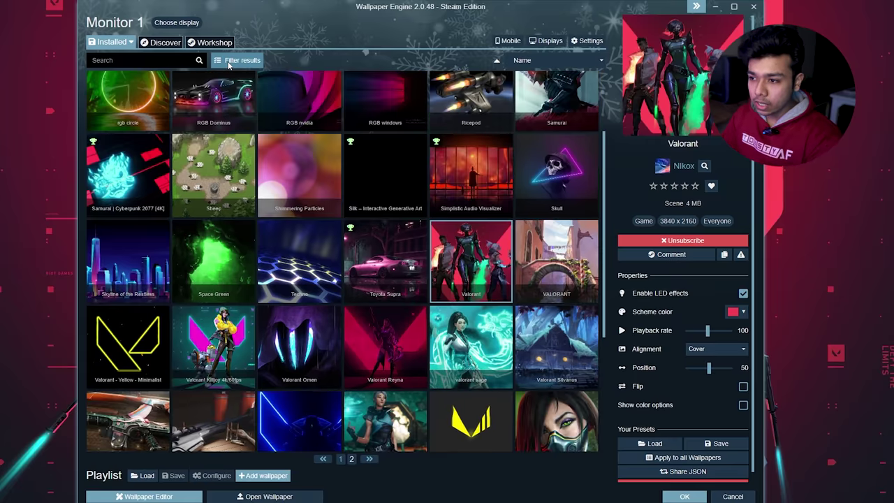
- Show the filters for the installed wallpapers and look through the resolution options for widescreen, ultrawide, dual, triple and portrait monitors
{"action": "left_click", "coordinate": [231, 60]}
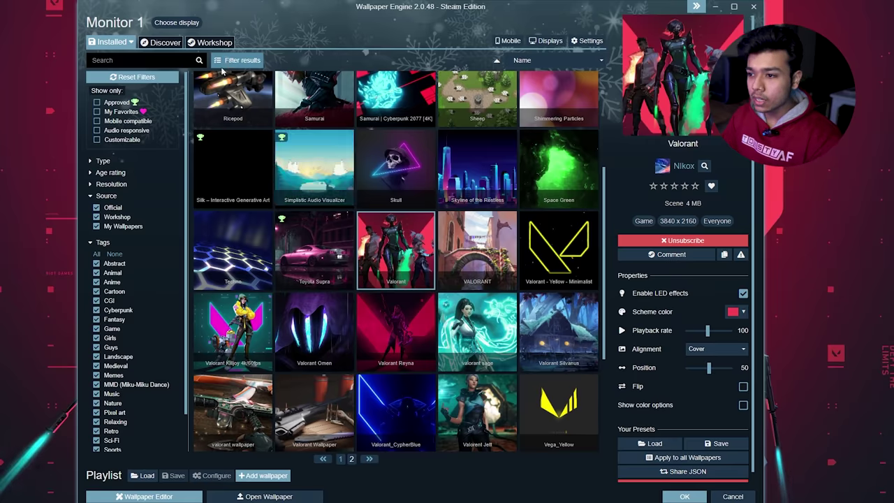
{"action": "scroll", "coordinate": [142, 261], "scroll_direction": "down", "scroll_amount": 2}
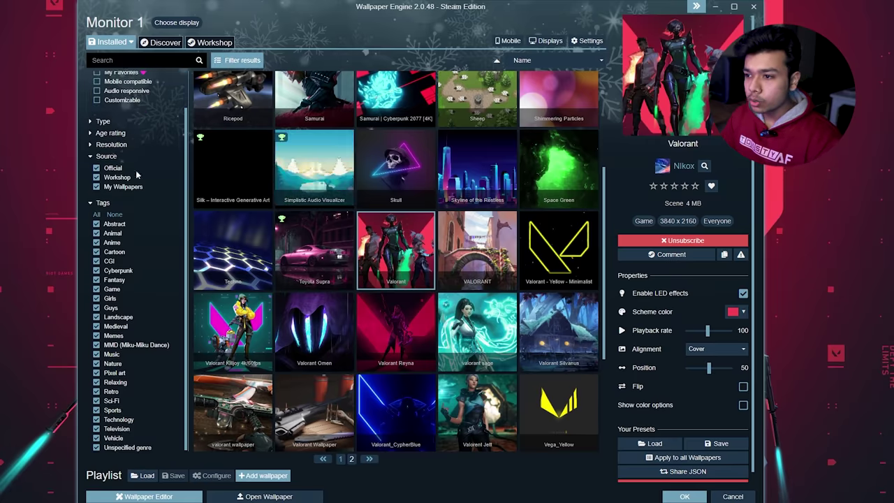
{"action": "left_click", "coordinate": [92, 145]}
{"action": "scroll", "coordinate": [108, 149], "scroll_direction": "down", "scroll_amount": 1}
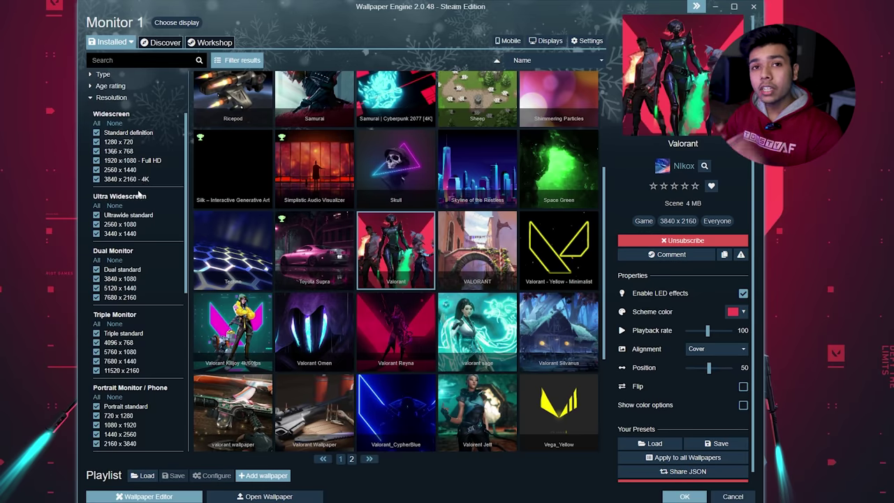
{"action": "scroll", "coordinate": [139, 180], "scroll_direction": "down", "scroll_amount": 1}
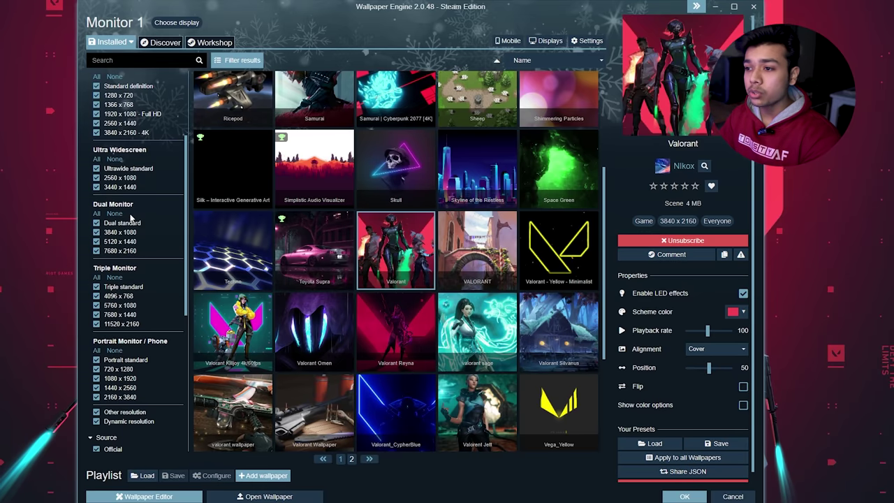